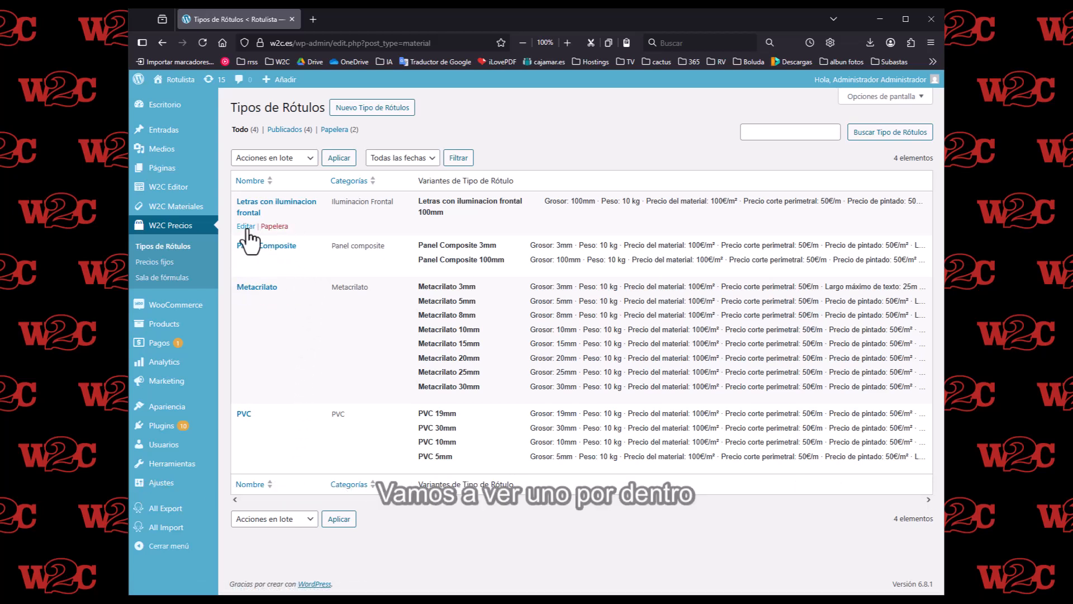
- Open the "Letras con iluminacion frontal" sign type and examine its 100mm variant's colours, measurements, prices, limits and description
{"action": "left_click", "coordinate": [246, 224]}
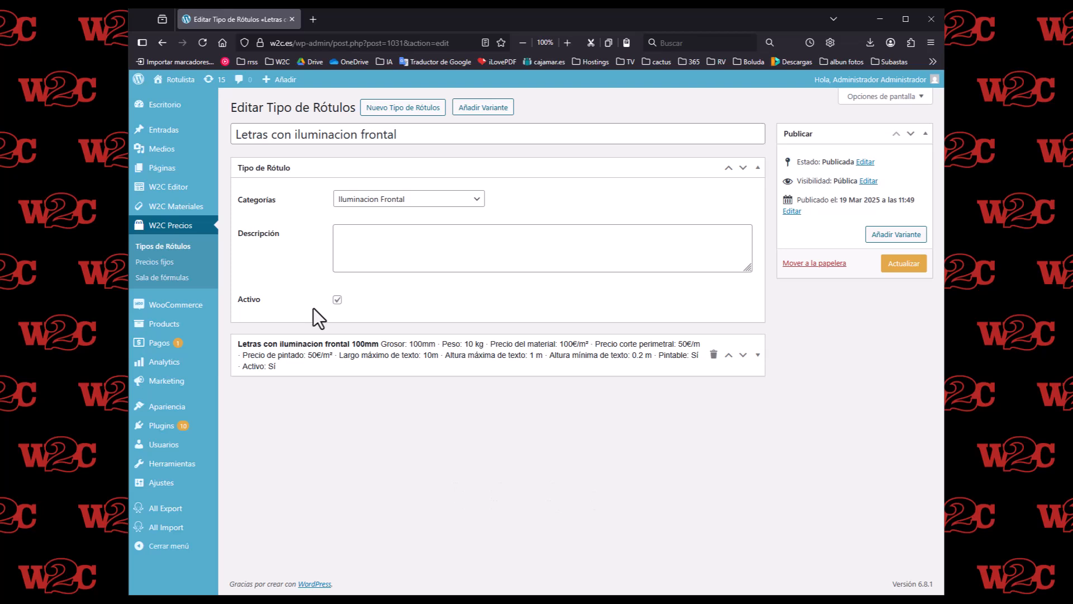
{"action": "left_click", "coordinate": [757, 356]}
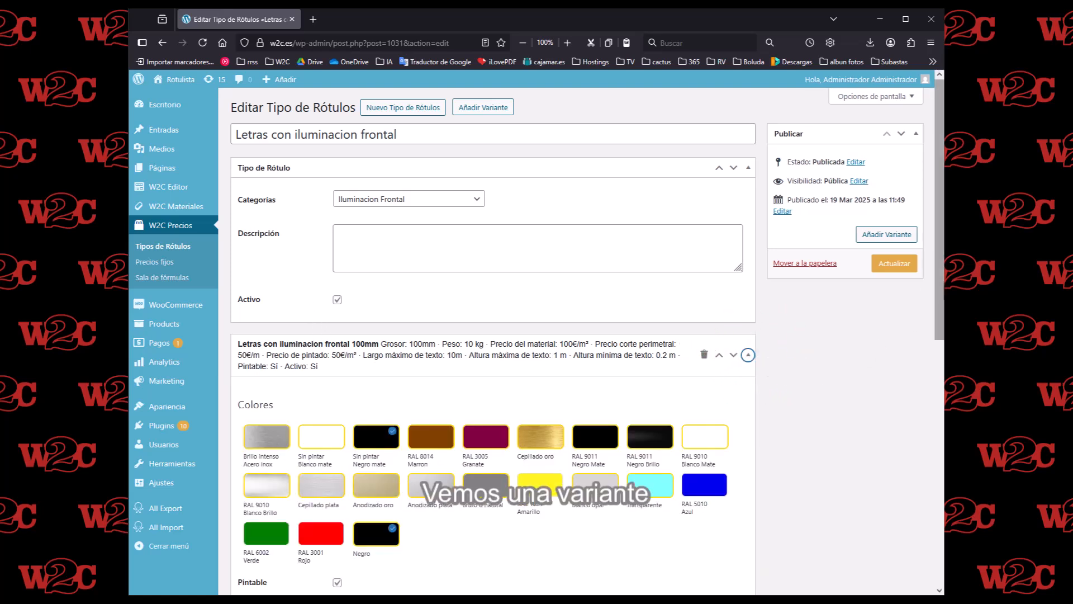
{"action": "left_click_drag", "start_coordinate": [943, 291], "coordinate": [928, 399]}
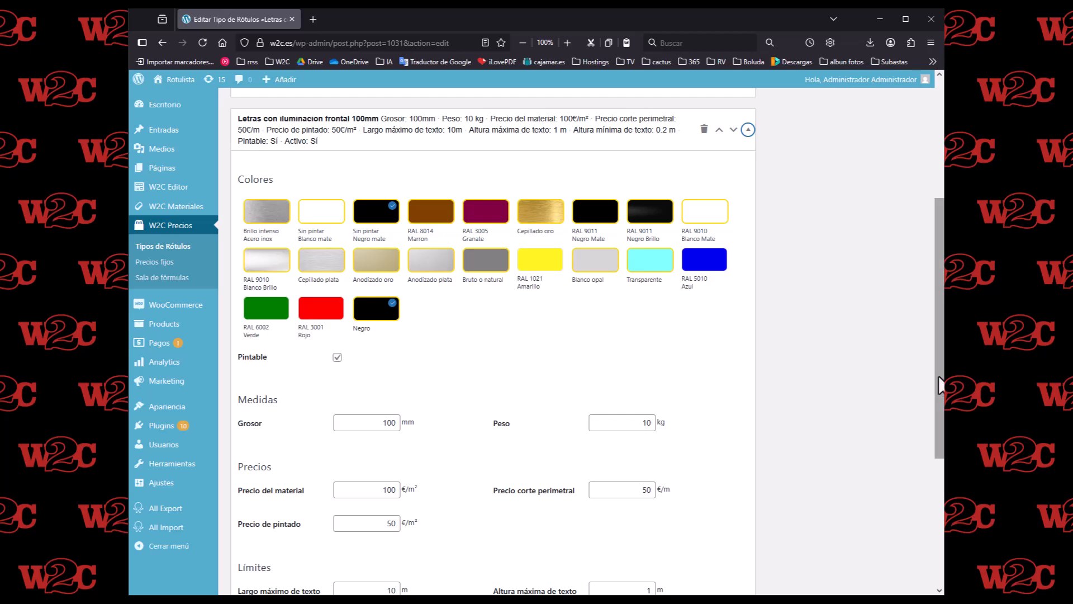
{"action": "left_click_drag", "start_coordinate": [936, 383], "coordinate": [922, 469]}
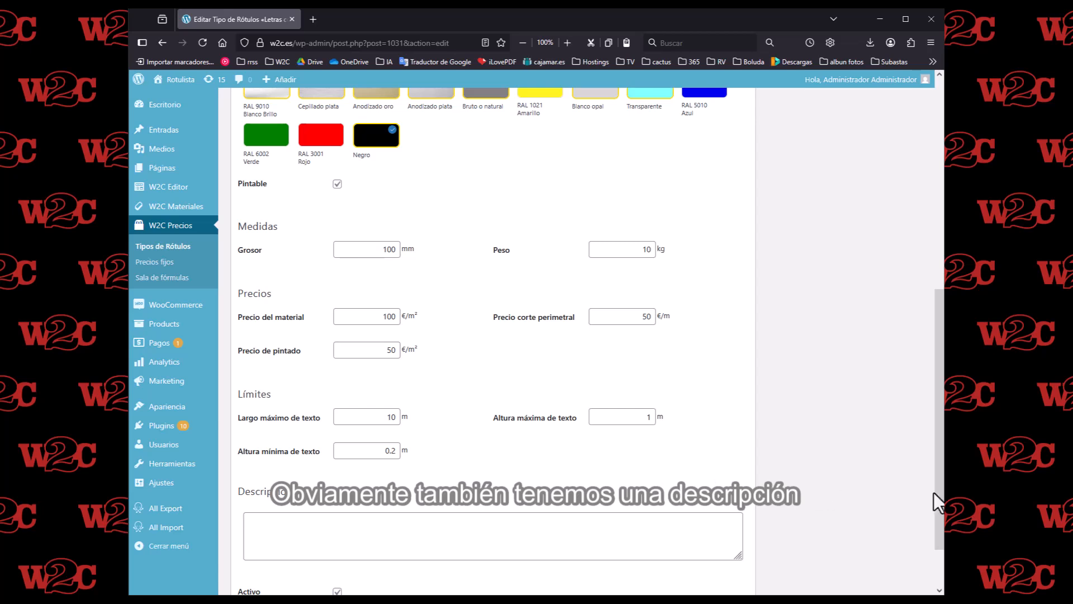
{"action": "left_click_drag", "start_coordinate": [936, 501], "coordinate": [925, 531]}
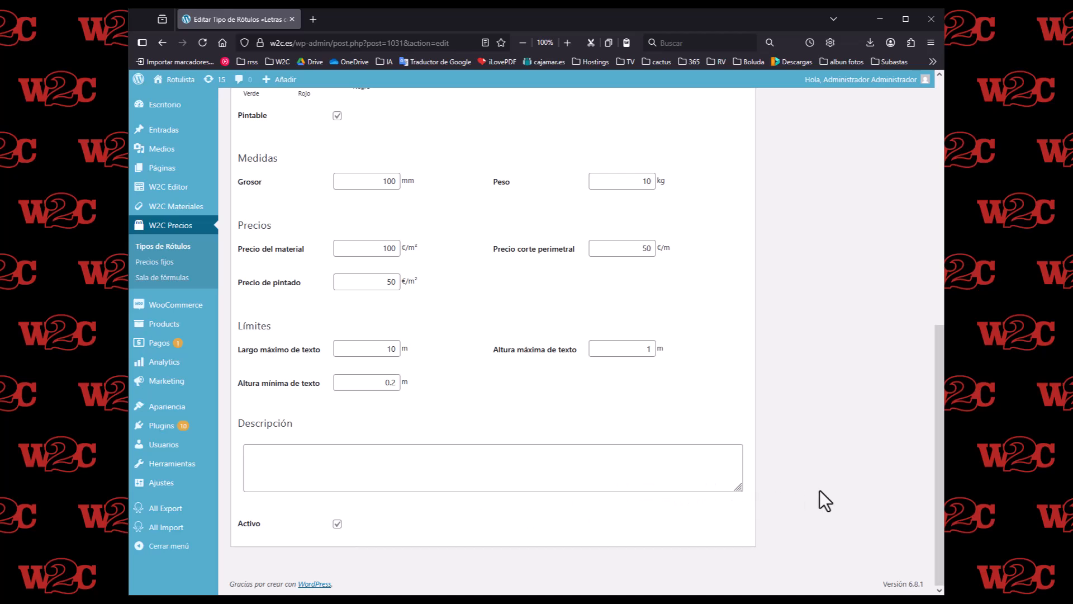
{"action": "left_click_drag", "start_coordinate": [939, 468], "coordinate": [882, 192]}
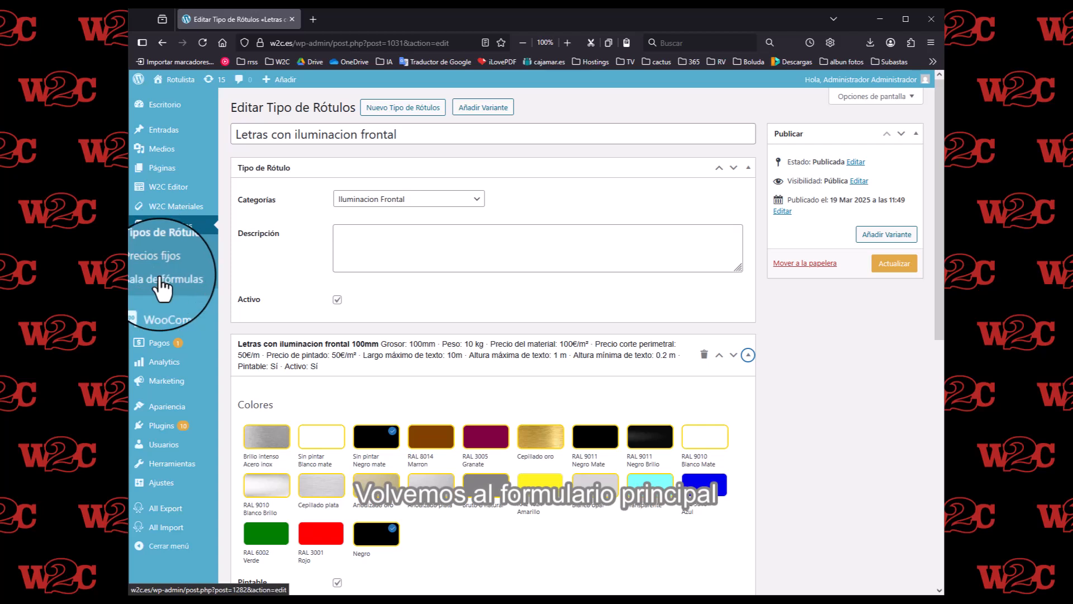
- Create a new sign type titled "Channelume" from the sign types list and assign it the category Iluminacion Frontal
{"action": "left_click", "coordinate": [184, 249]}
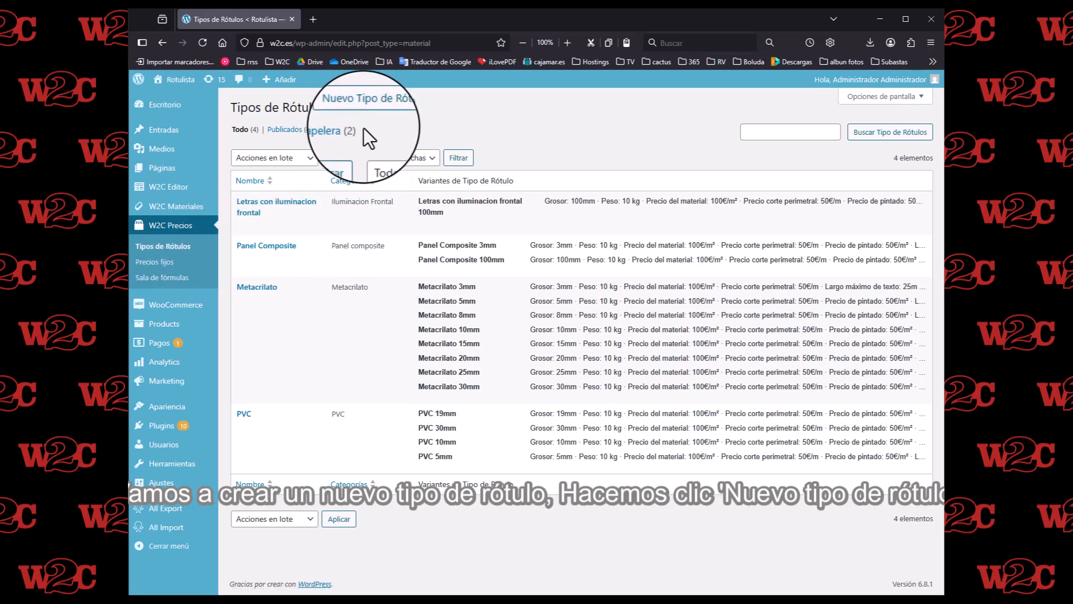
{"action": "left_click", "coordinate": [366, 112]}
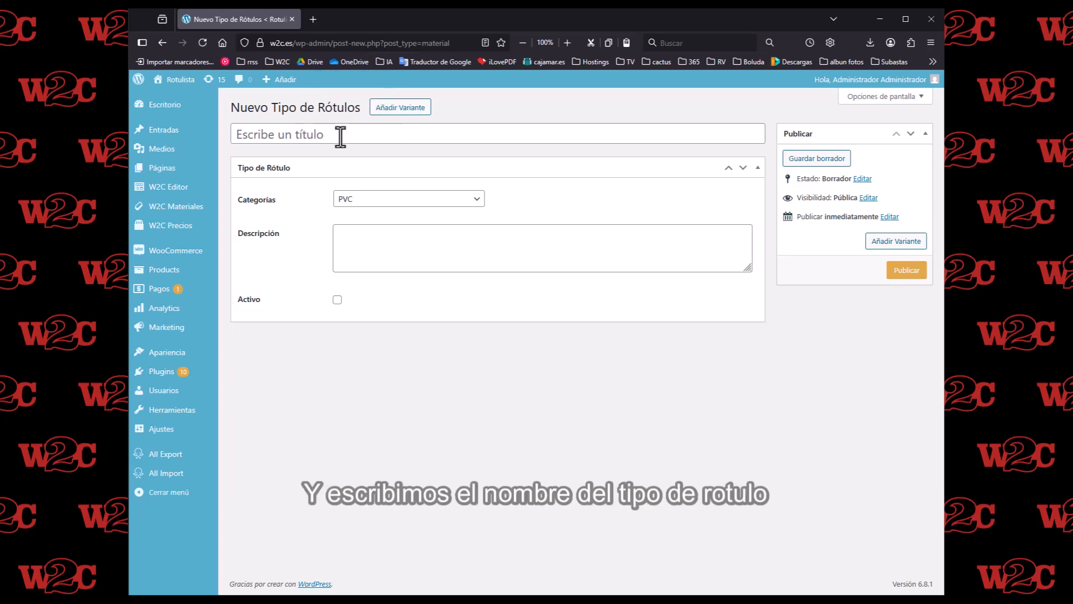
{"action": "left_click", "coordinate": [345, 134]}
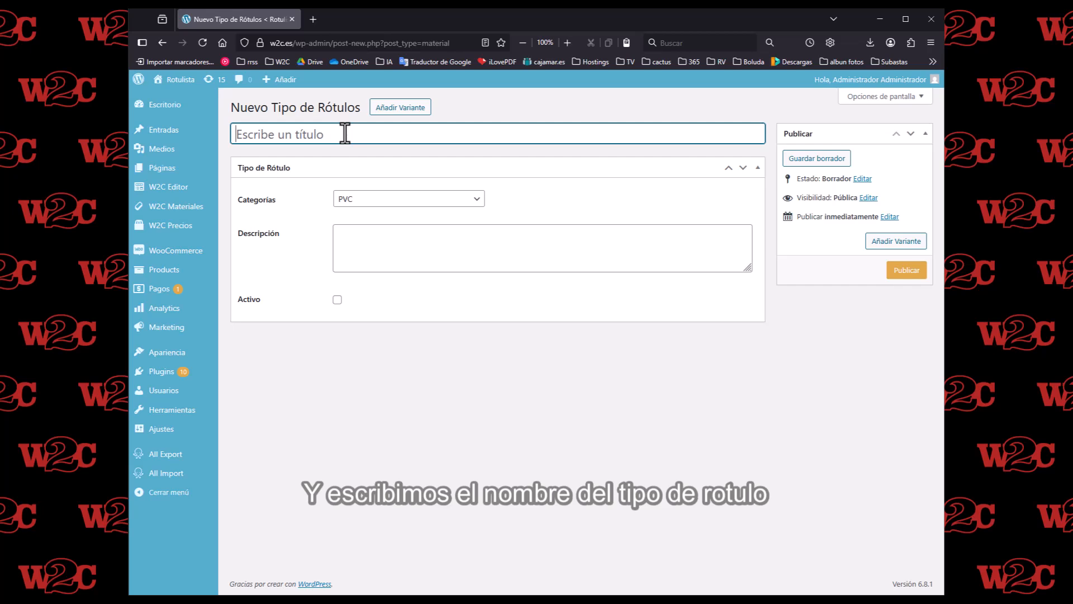
{"action": "type", "text": "C"}
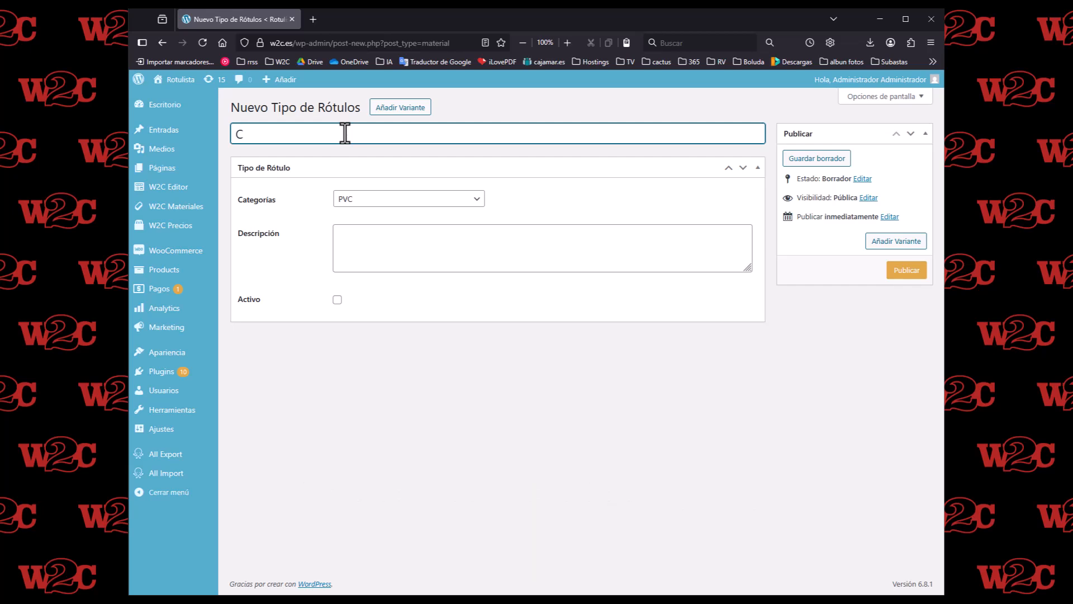
{"action": "type", "text": "hannelume"}
{"action": "left_click", "coordinate": [394, 199]}
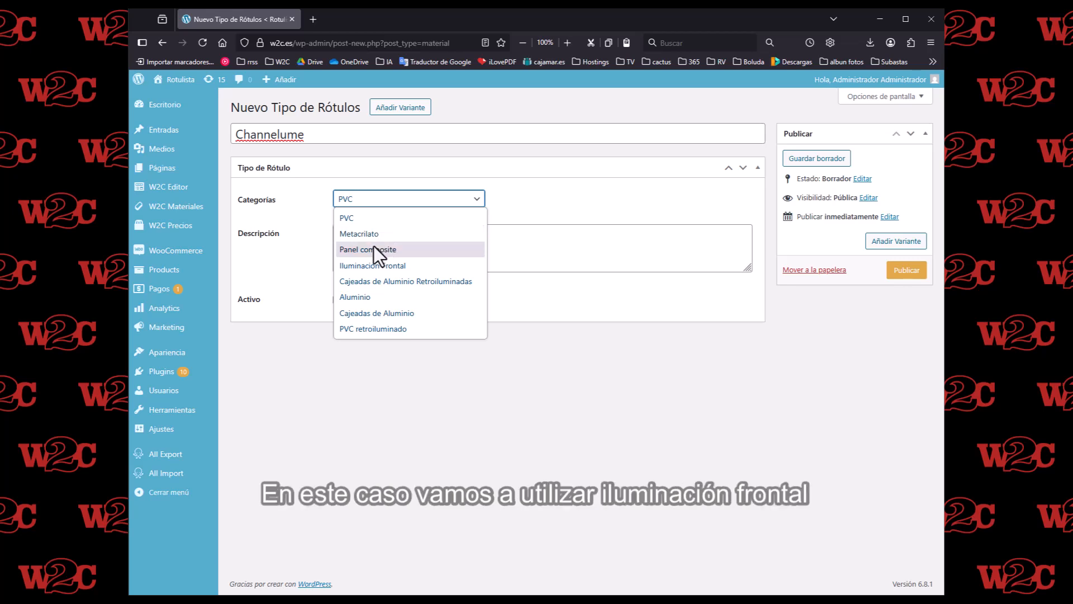
{"action": "left_click", "coordinate": [368, 267]}
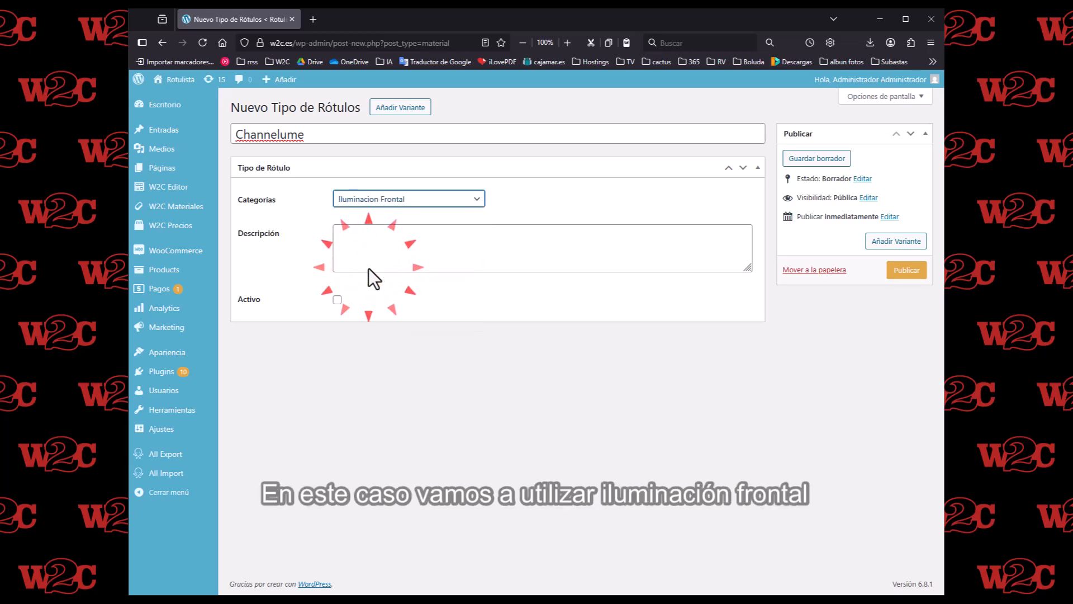
- Enter the sign type's description "letras fabricada con perfil Channelume y forntal de metacrilato. Lleva iluminacionled"
{"action": "left_click", "coordinate": [356, 251]}
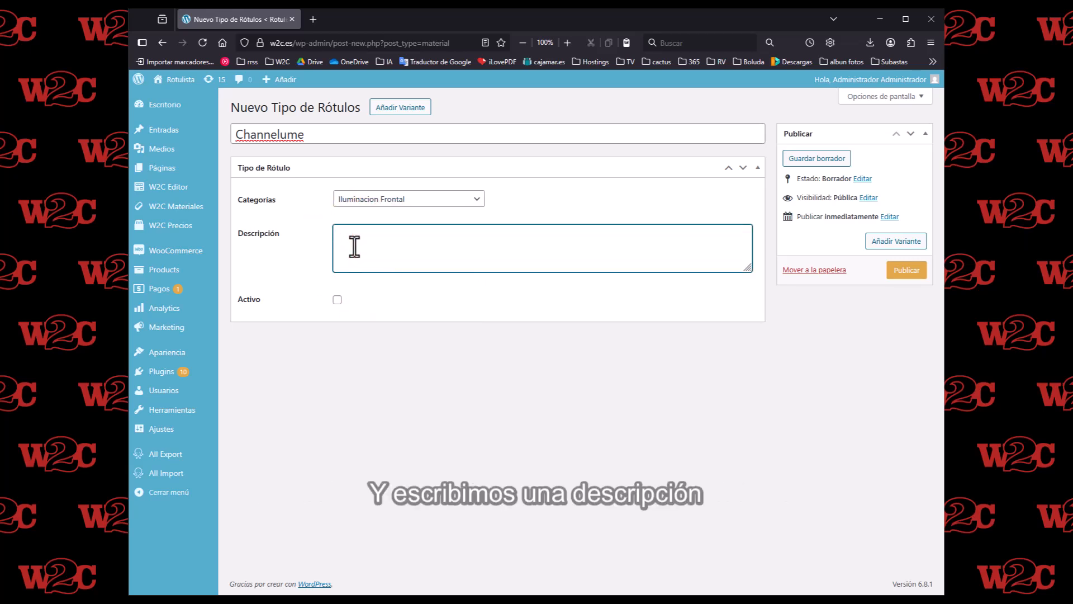
{"action": "type", "text": "letras fabricads con perfil Channelume y "}
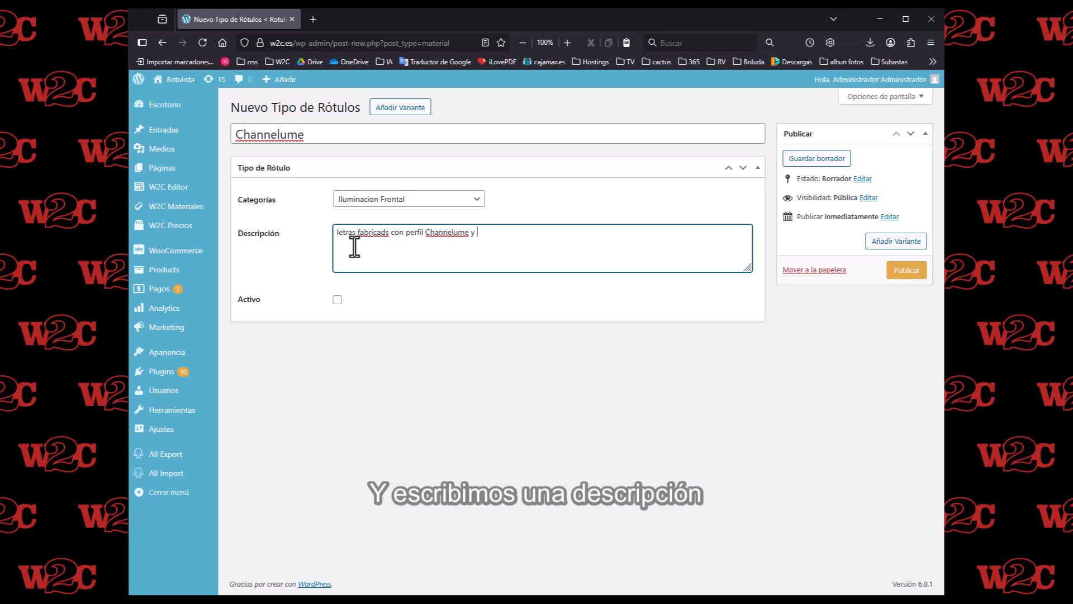
{"action": "type", "text": "forntal de metac"}
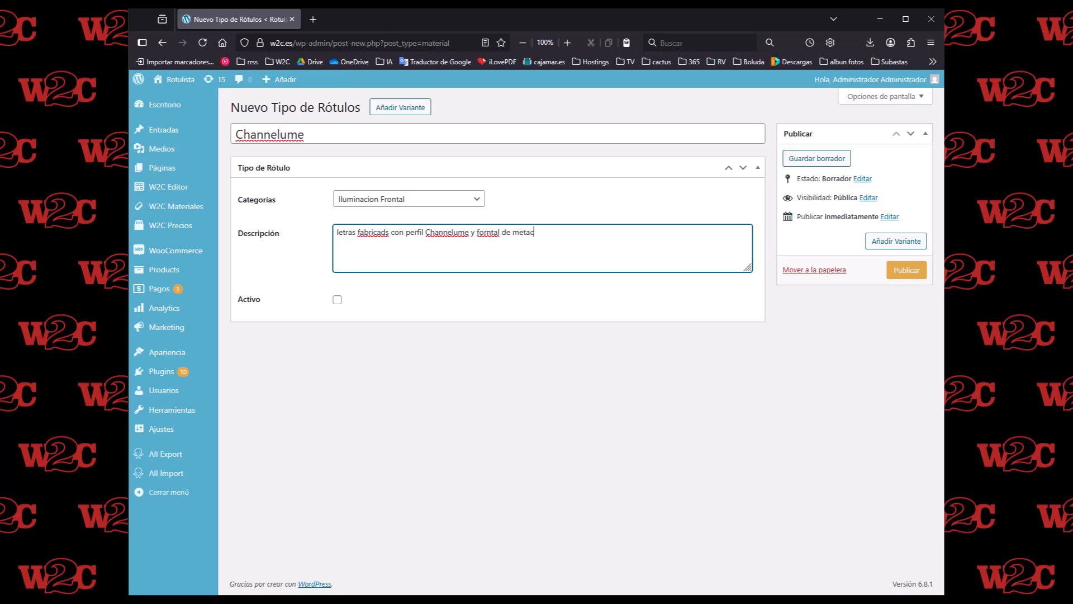
{"action": "type", "text": "rilato. Lleva iluminacionled"}
{"action": "right_click", "coordinate": [382, 234]}
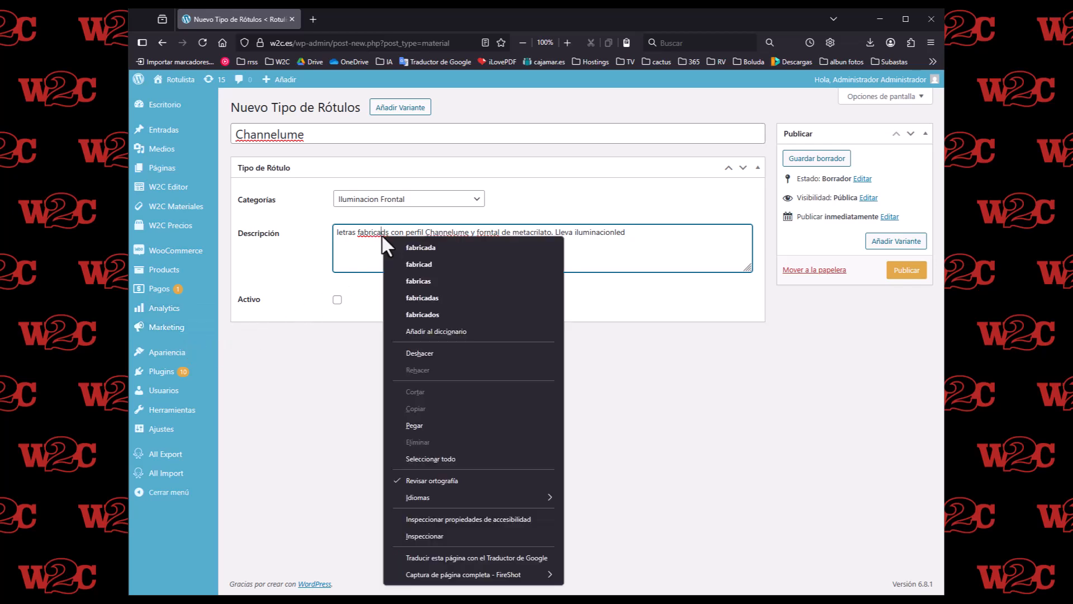
{"action": "left_click", "coordinate": [417, 247]}
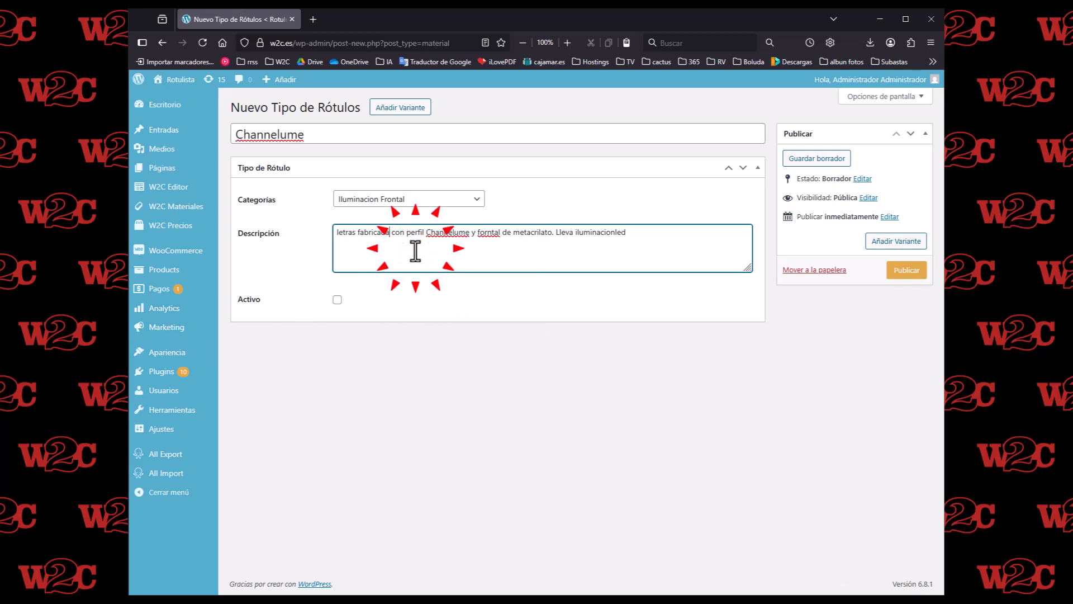
- Mark the Channelume sign type as active and publish it
{"action": "left_click", "coordinate": [337, 300]}
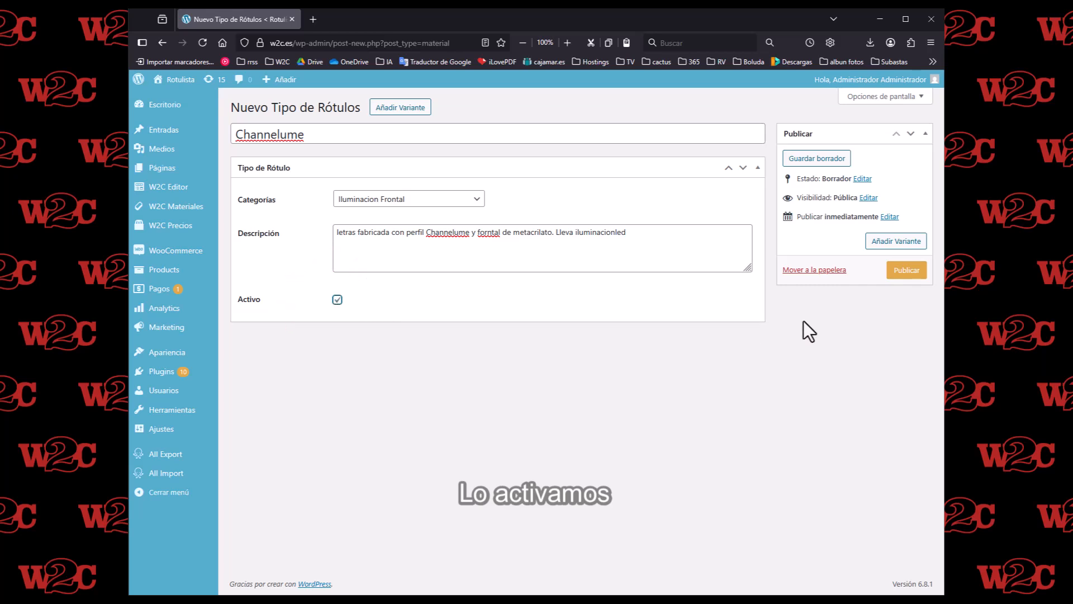
{"action": "left_click", "coordinate": [901, 272]}
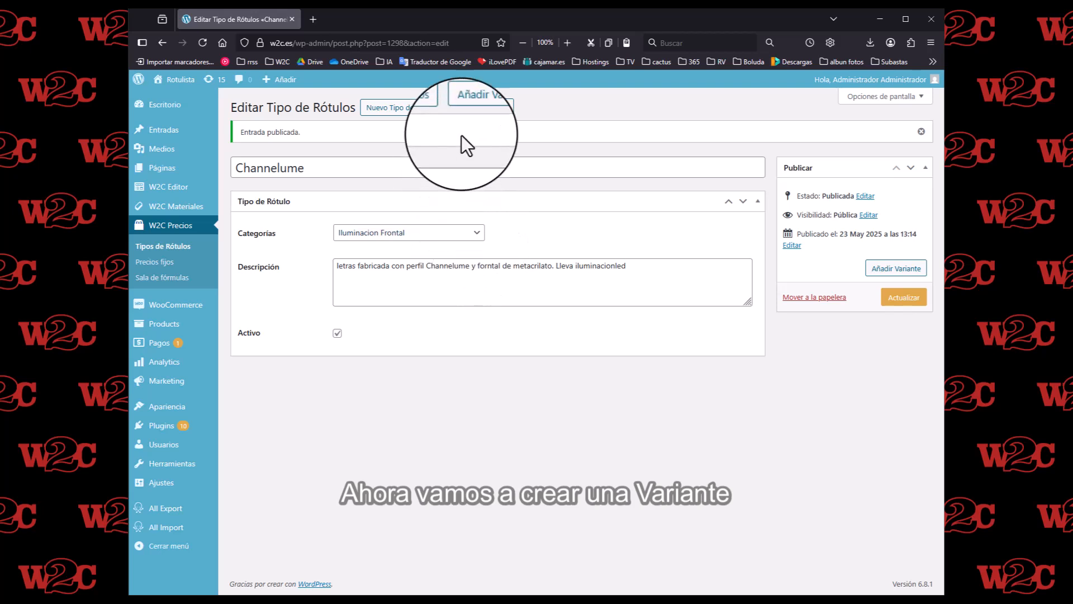
- Add a variant to Channelume and enable the colours RAL 1021 Amarillo, Blanco opal, RAL 5010 Azul, RAL 6002 Verde and RAL 3001 Rojo
{"action": "left_click", "coordinate": [483, 108]}
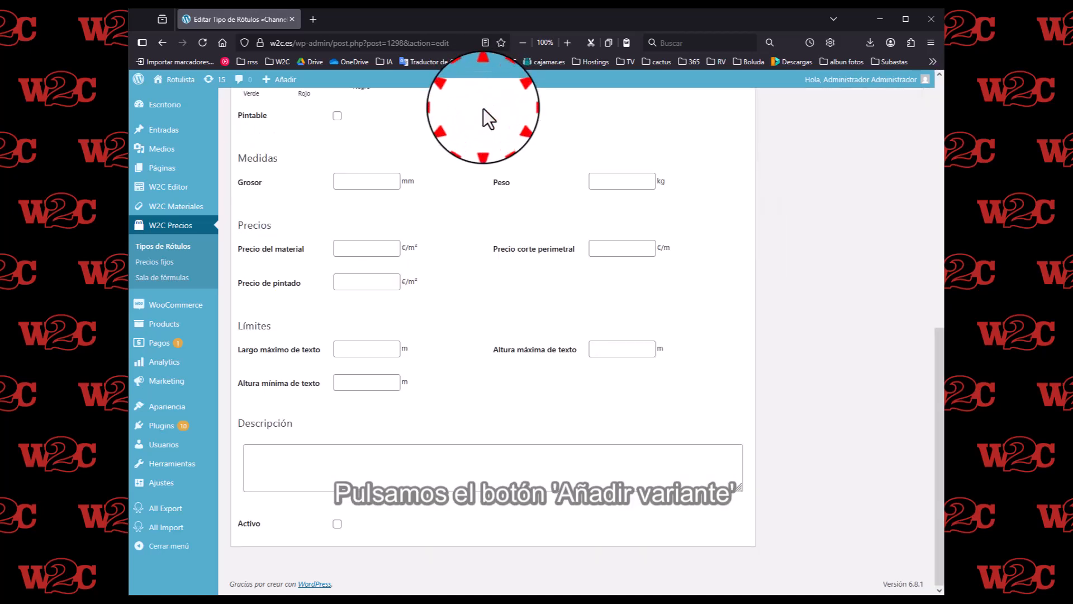
{"action": "left_click_drag", "start_coordinate": [938, 389], "coordinate": [935, 246]}
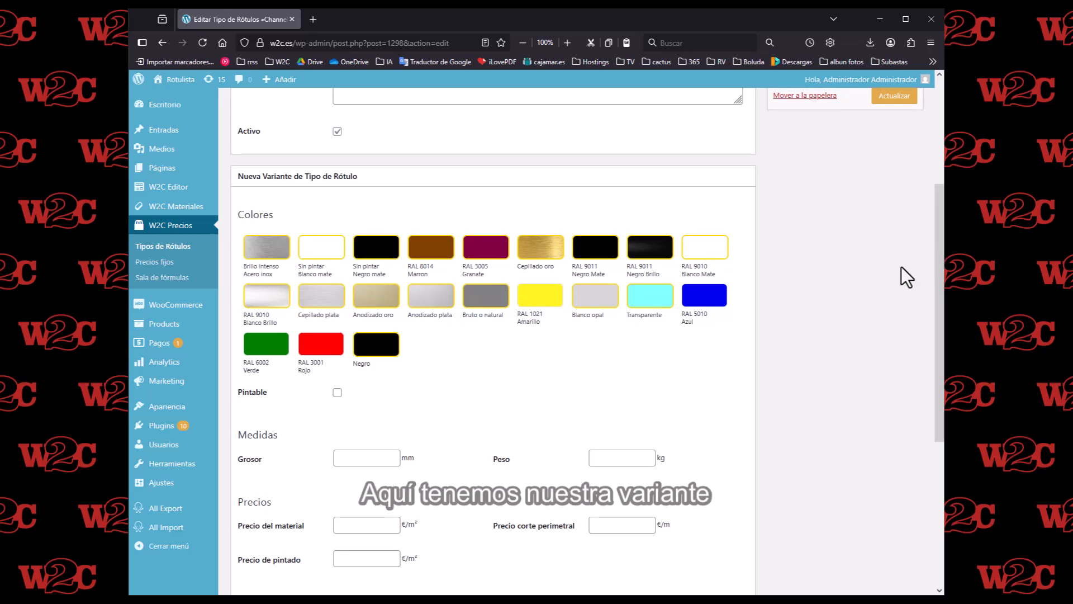
{"action": "left_click", "coordinate": [539, 302]}
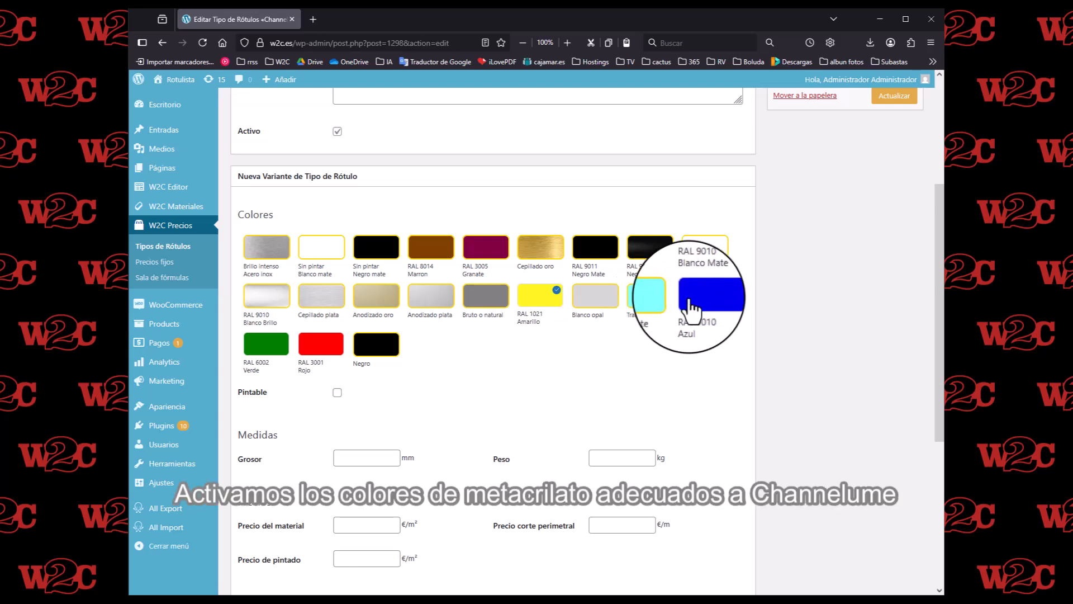
{"action": "left_click", "coordinate": [602, 296]}
{"action": "left_click", "coordinate": [705, 297]}
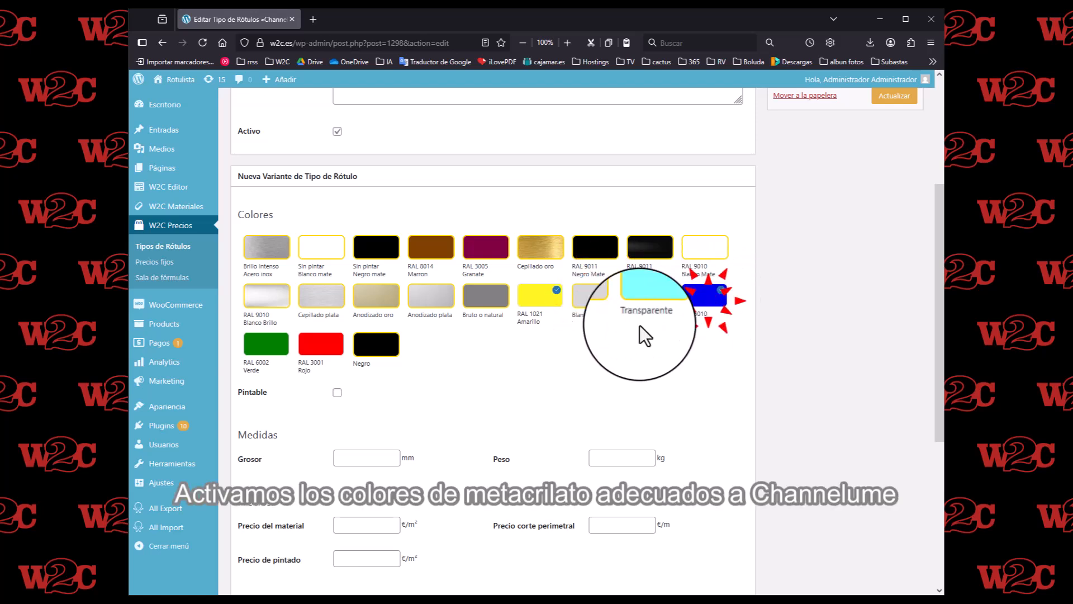
{"action": "left_click", "coordinate": [266, 345]}
{"action": "left_click", "coordinate": [320, 346]}
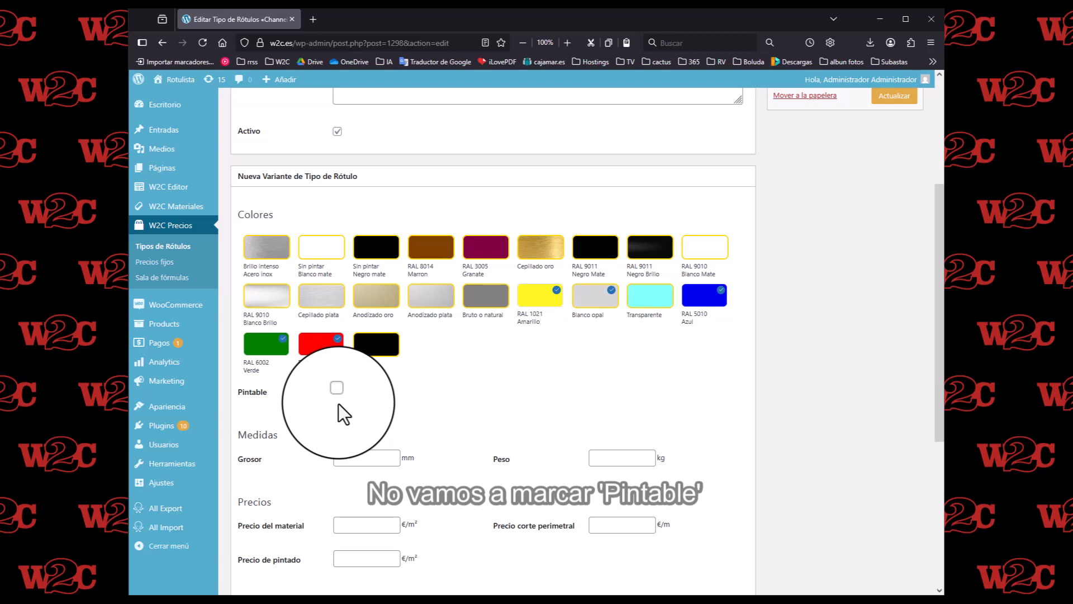
- Set the new variant's thickness to 120 mm and its weight to 10 kg
{"action": "left_click", "coordinate": [355, 457]}
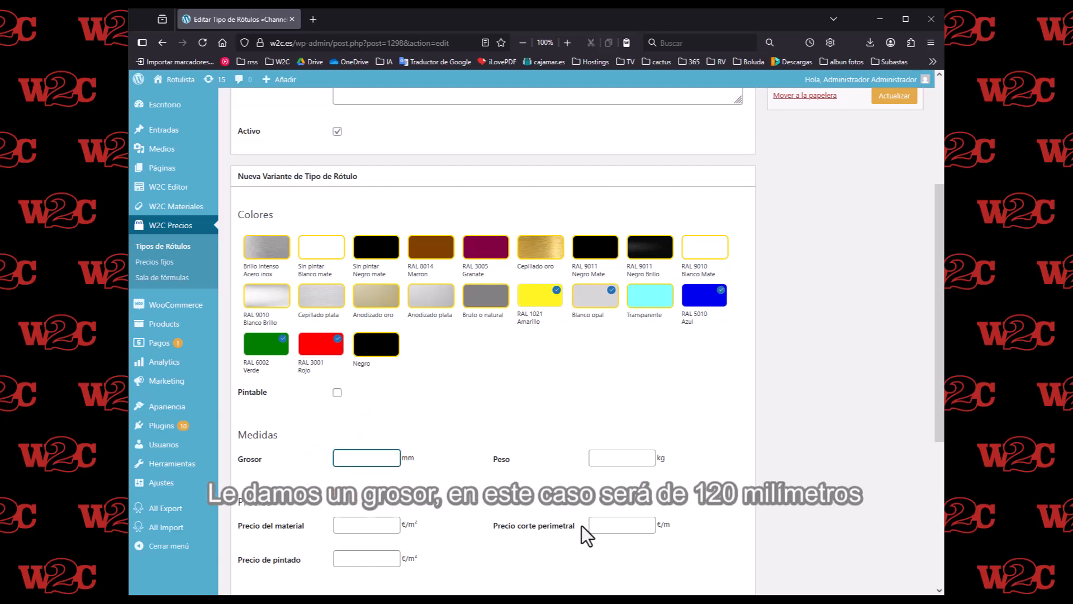
{"action": "type", "text": "120"}
{"action": "left_click", "coordinate": [627, 455]}
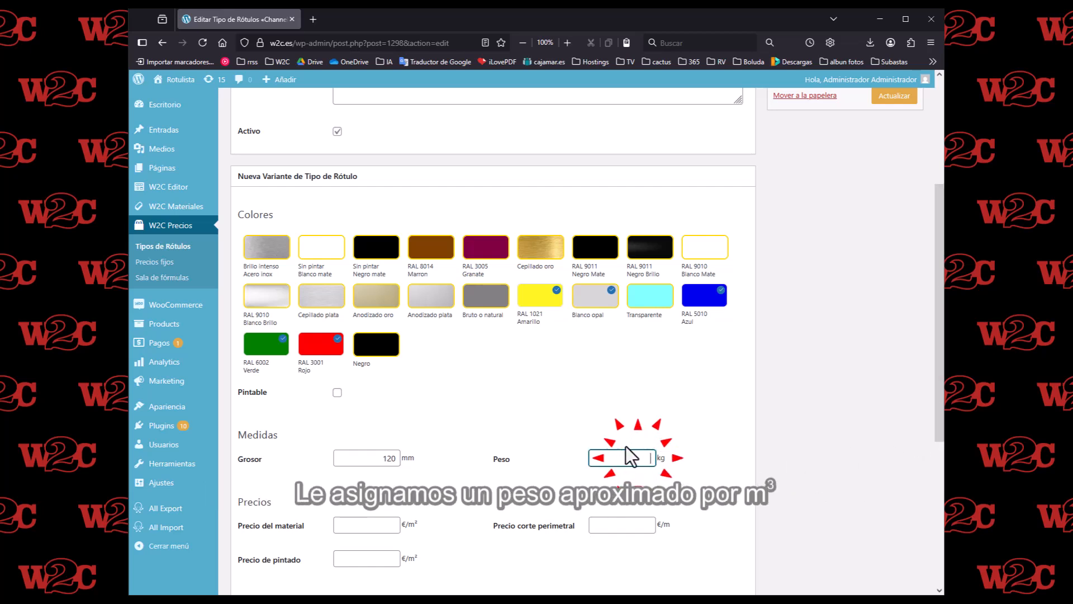
{"action": "type", "text": "10"}
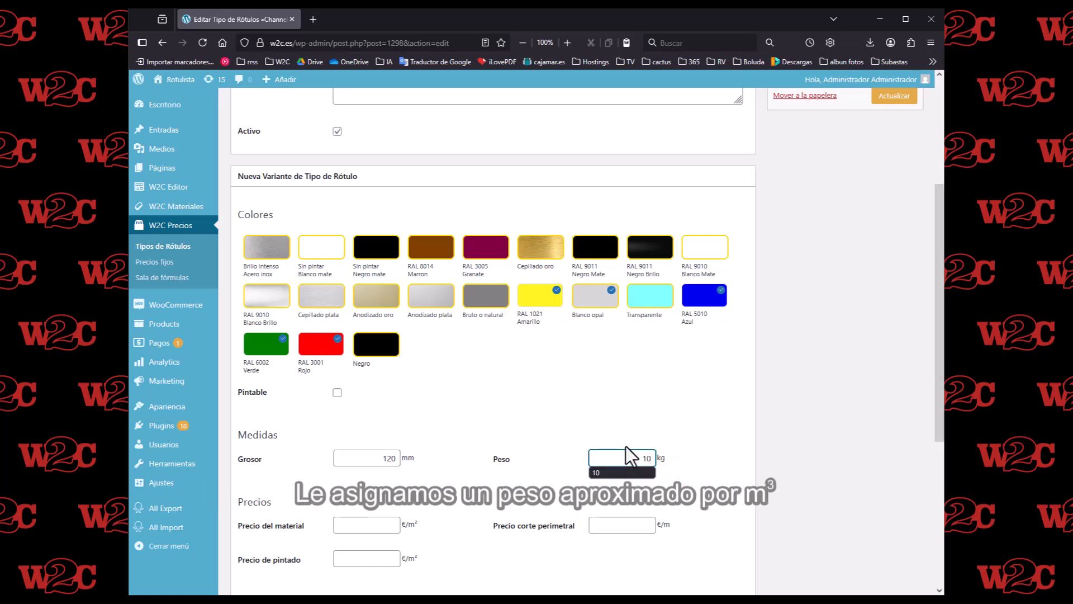
- Set the variant's prices to 100 €/m² for material, 50 €/m for perimeter cutting and 20 €/m² for painting
{"action": "left_click", "coordinate": [369, 524]}
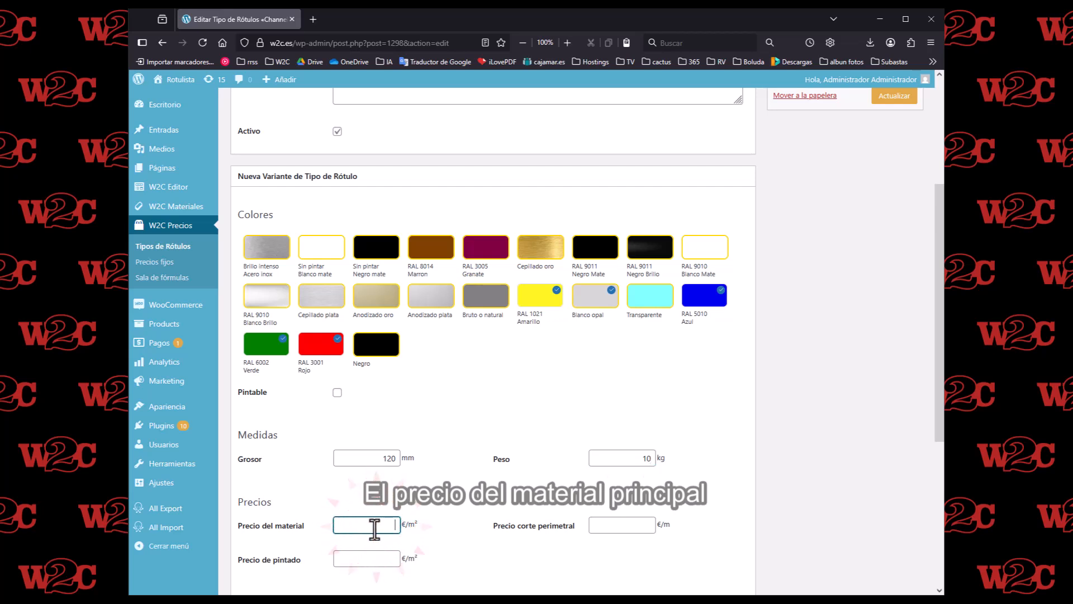
{"action": "left_click", "coordinate": [377, 529]}
{"action": "left_click", "coordinate": [360, 540]}
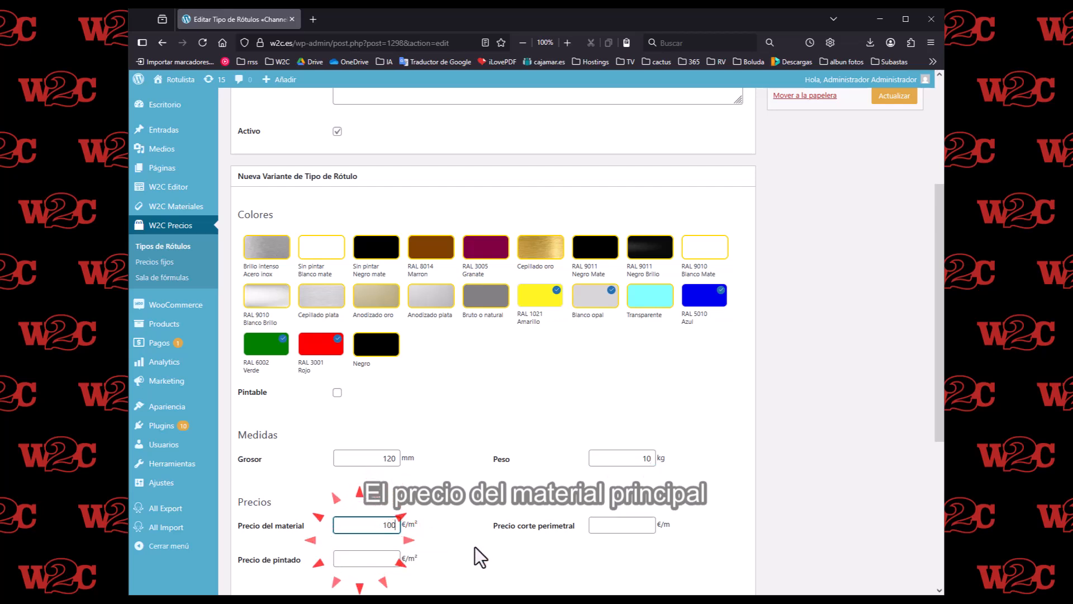
{"action": "left_click", "coordinate": [606, 526]}
{"action": "left_click", "coordinate": [606, 525]}
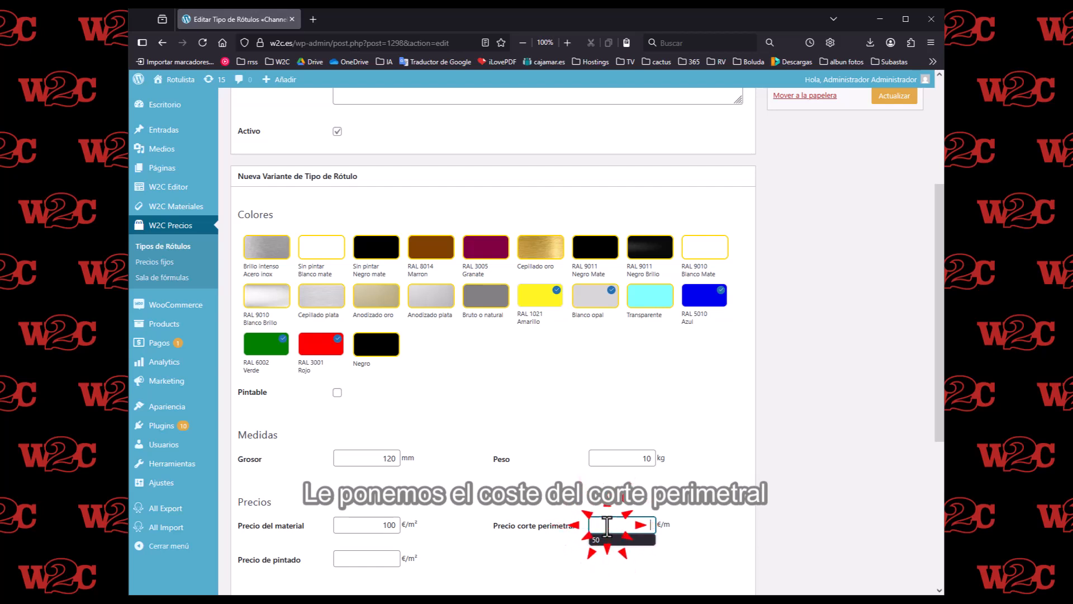
{"action": "left_click", "coordinate": [602, 541]}
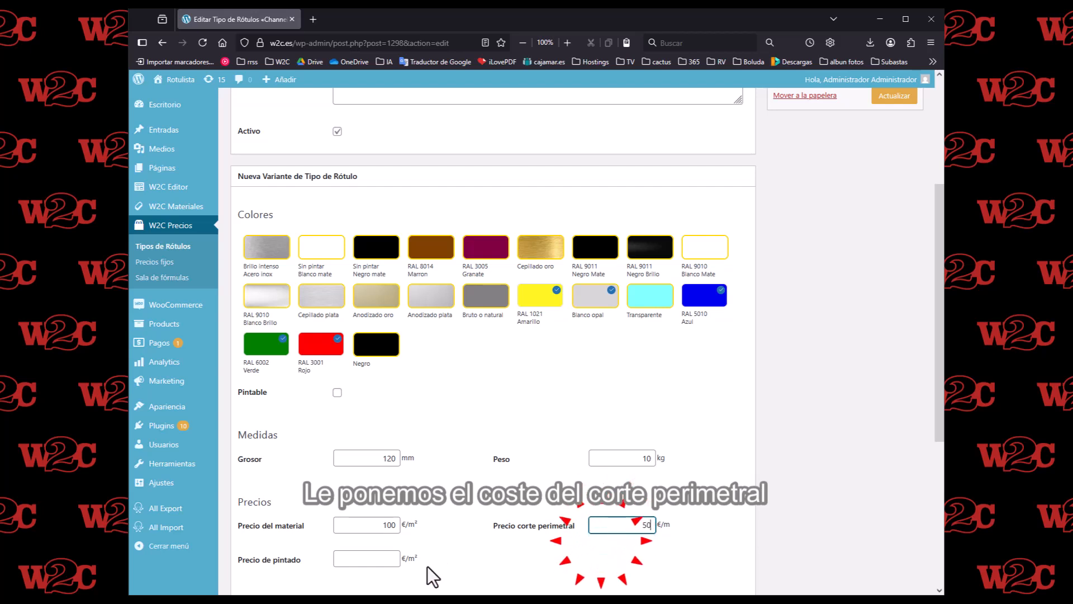
{"action": "left_click", "coordinate": [371, 562]}
{"action": "left_click", "coordinate": [371, 564]}
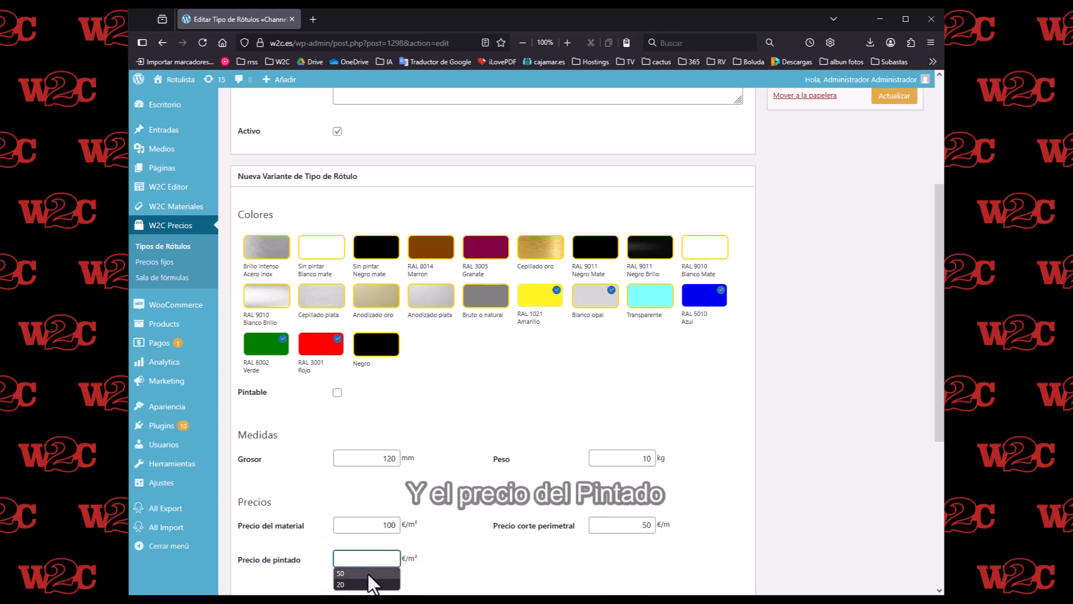
{"action": "left_click", "coordinate": [367, 575]}
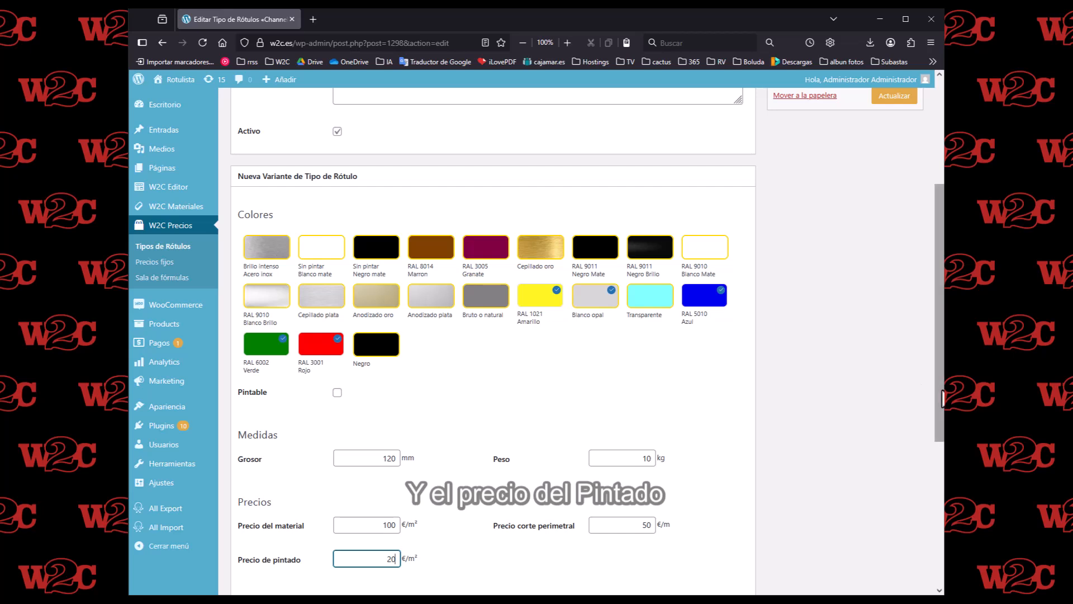
- Set the variant's text limits to 10 m maximum length, 0.9 m maximum height and 0.30 m minimum height
{"action": "left_click_drag", "start_coordinate": [939, 398], "coordinate": [928, 521]}
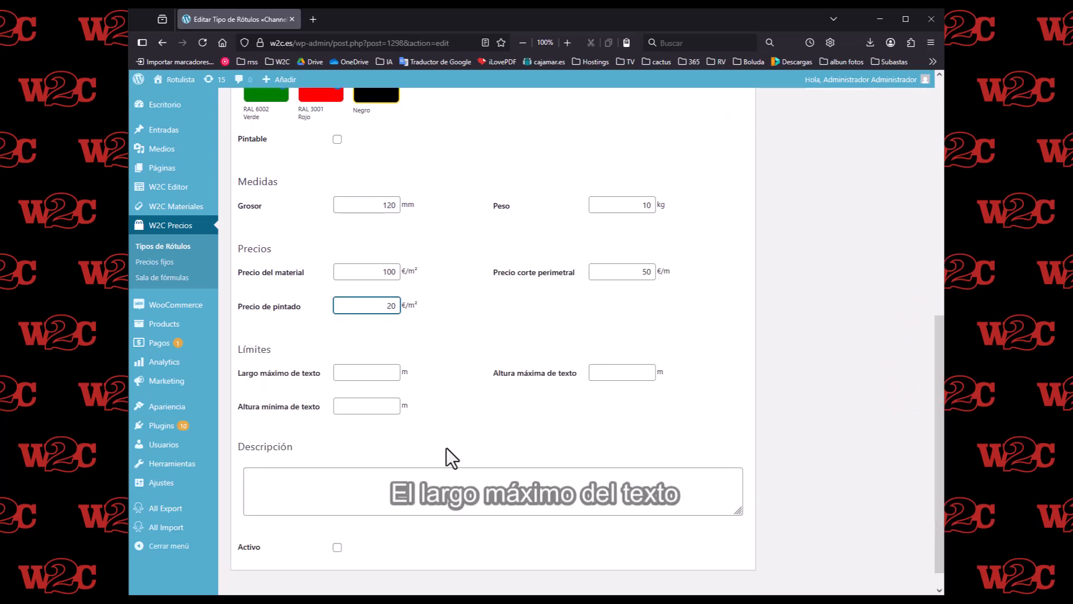
{"action": "left_click", "coordinate": [353, 373]}
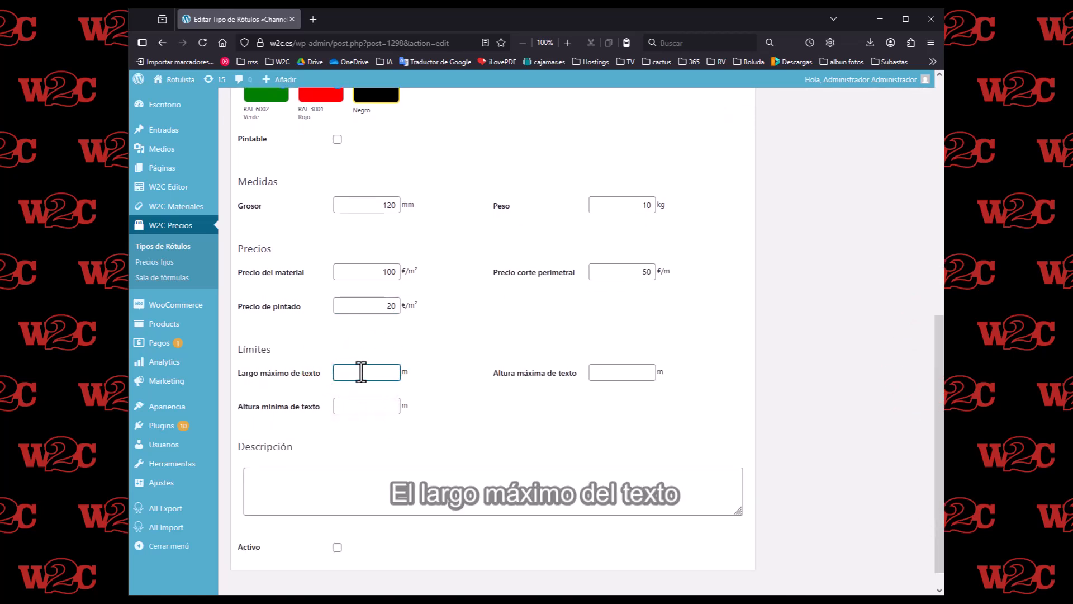
{"action": "type", "text": "10"}
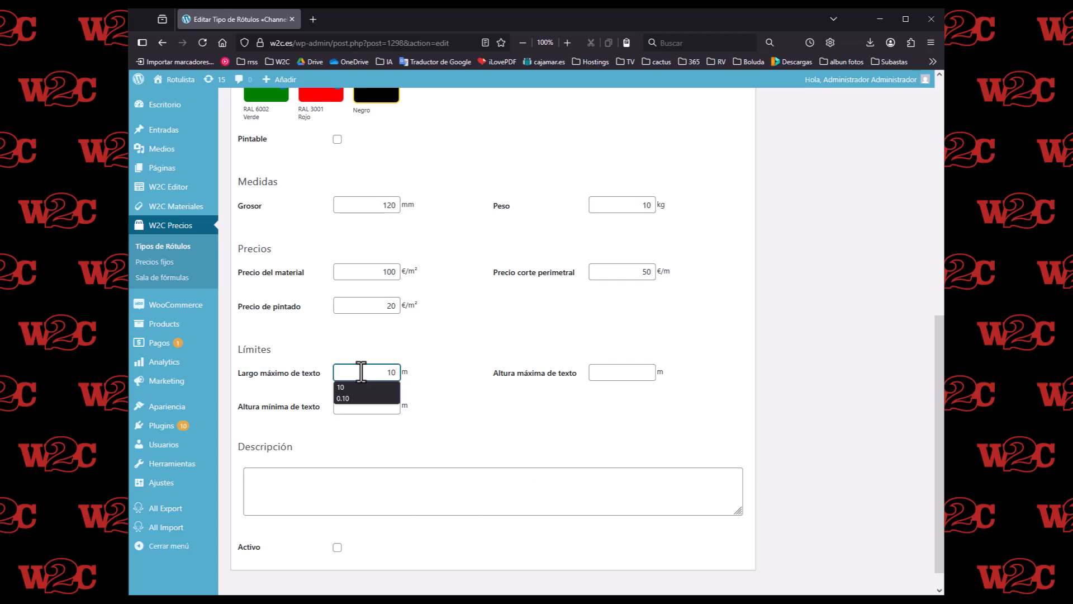
{"action": "left_click", "coordinate": [604, 371]}
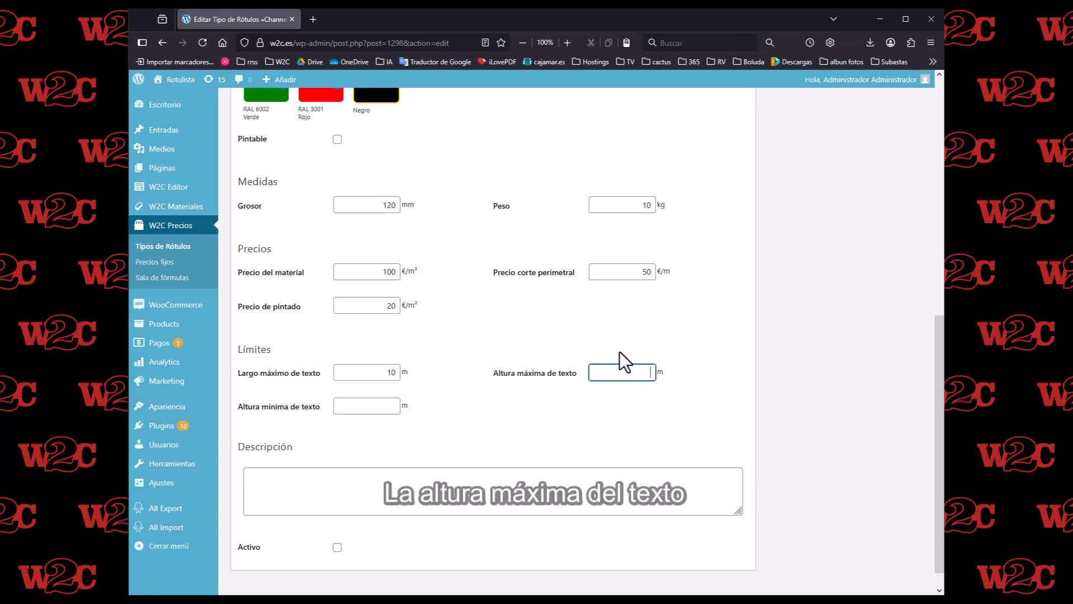
{"action": "type", "text": "0.9"}
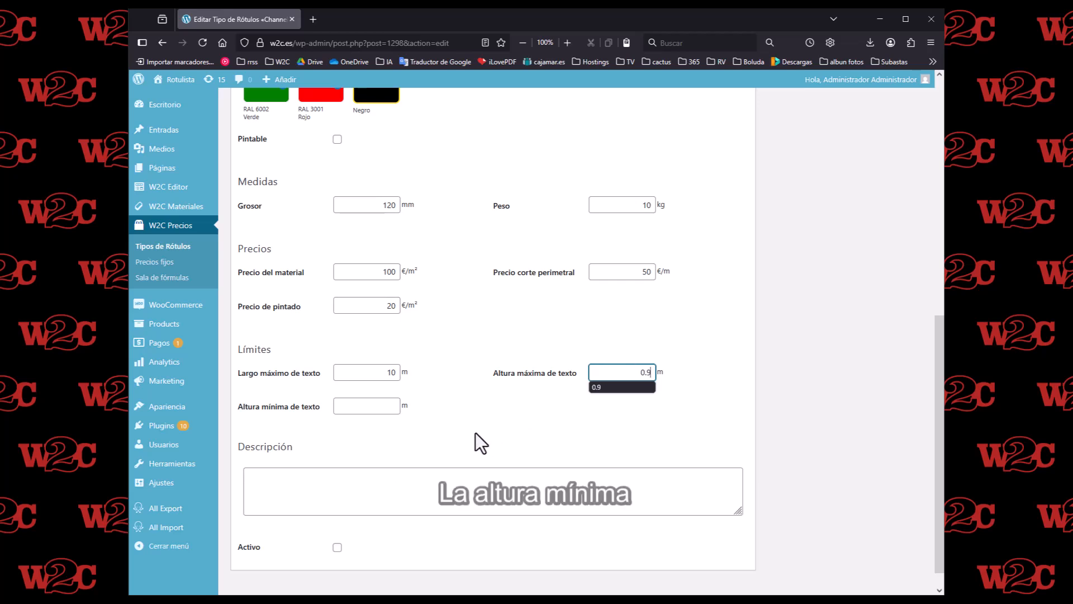
{"action": "left_click", "coordinate": [383, 406]}
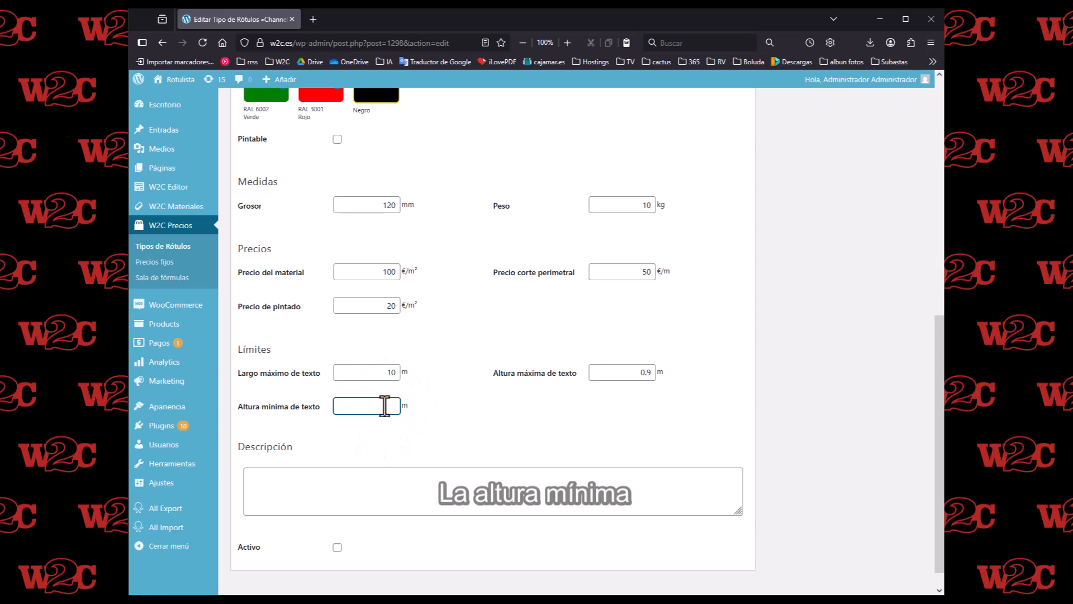
{"action": "type", "text": "0.30"}
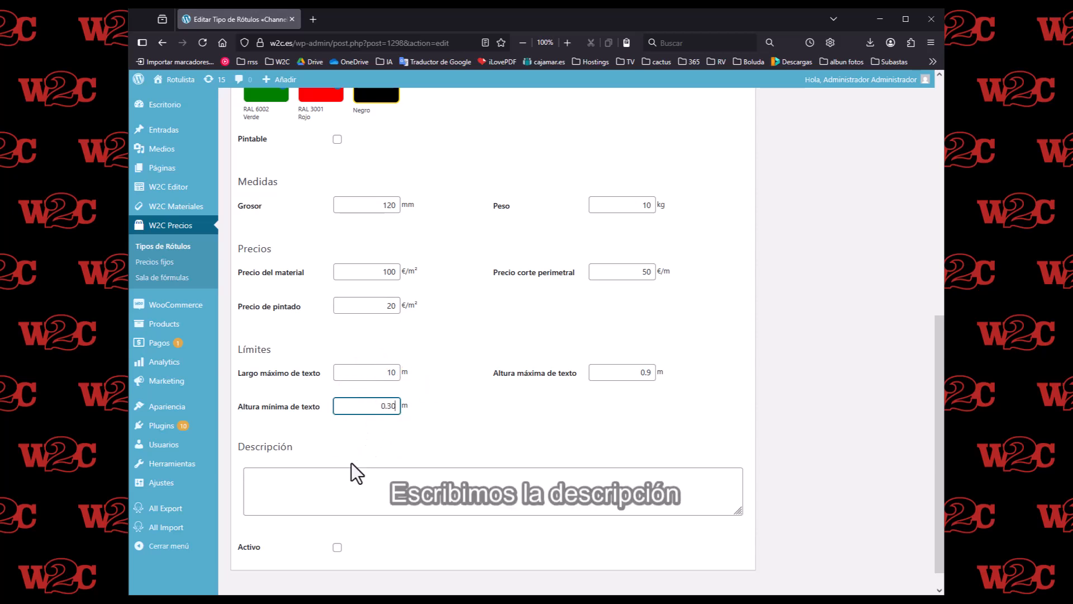
- Enter "Letras fabricadas con Channelume de 120 mm" as the variant's description
{"action": "left_click", "coordinate": [320, 480]}
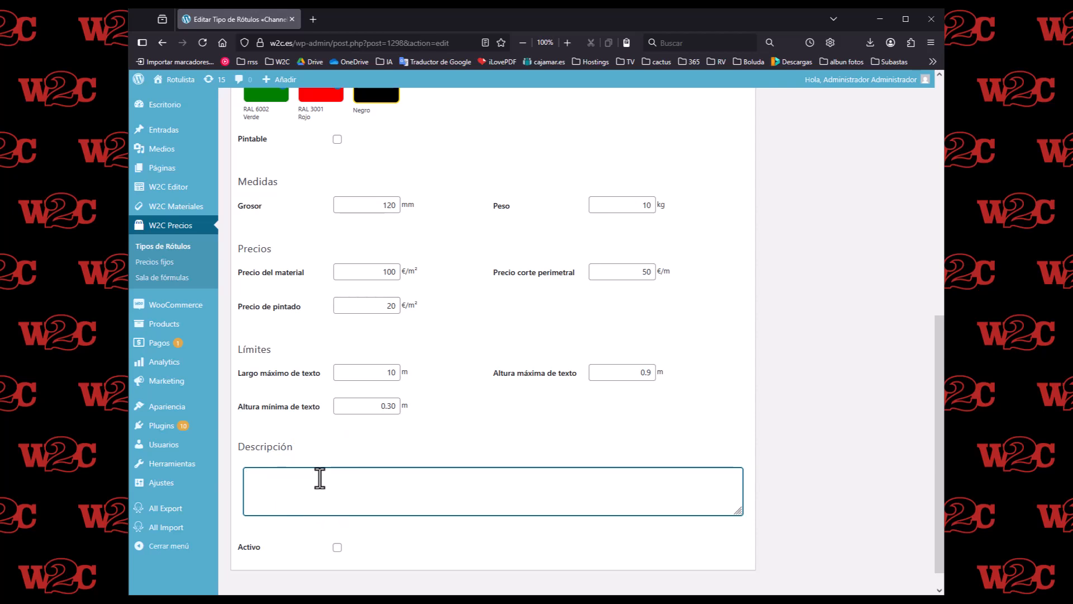
{"action": "type", "text": "Letras f"}
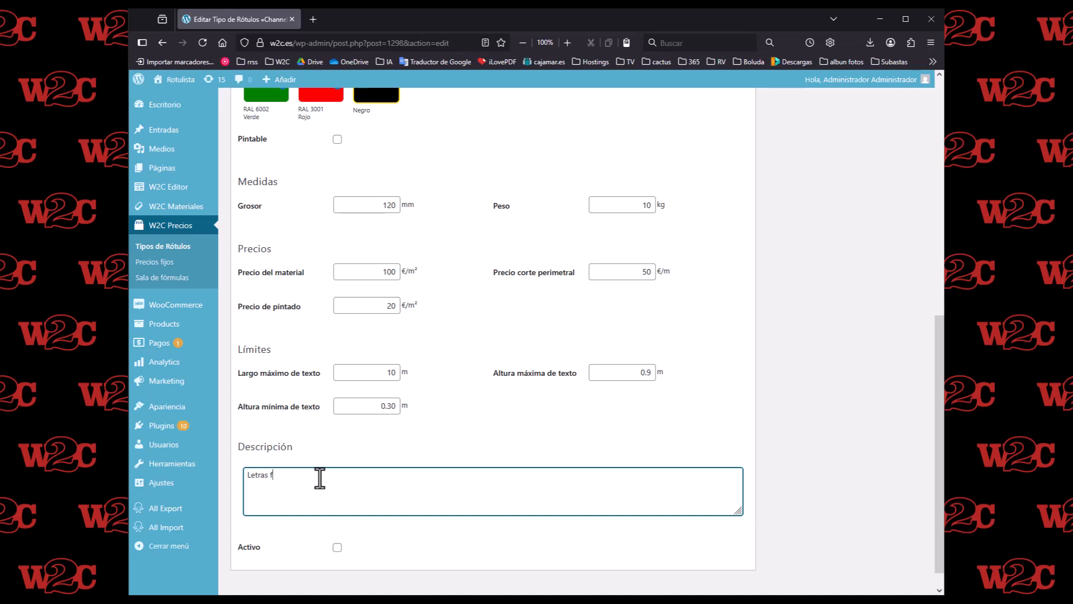
{"action": "type", "text": "abricadas con Channelume de 120 mm"}
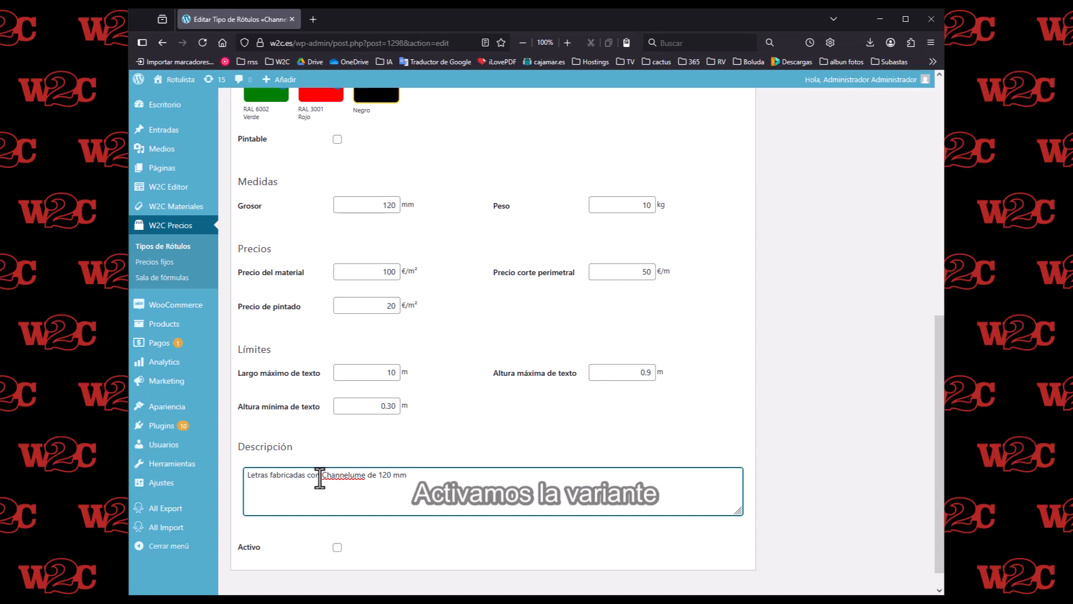
- Update the Channelume sign type with its new variant marked as active, and return to the list of sign types
{"action": "left_click", "coordinate": [337, 547]}
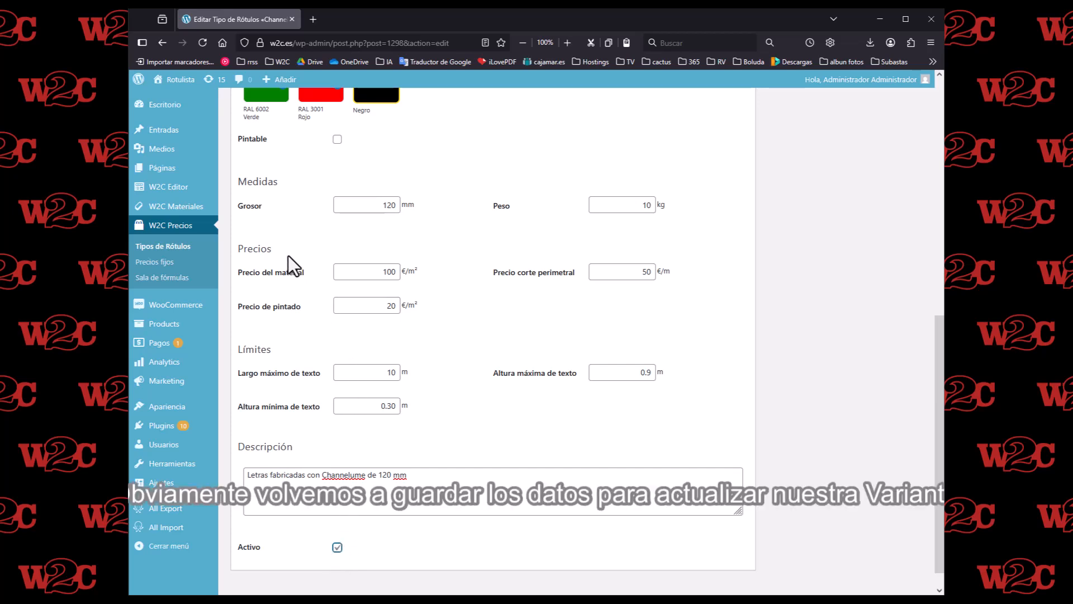
{"action": "scroll", "coordinate": [281, 248], "scroll_direction": "up", "scroll_amount": 10}
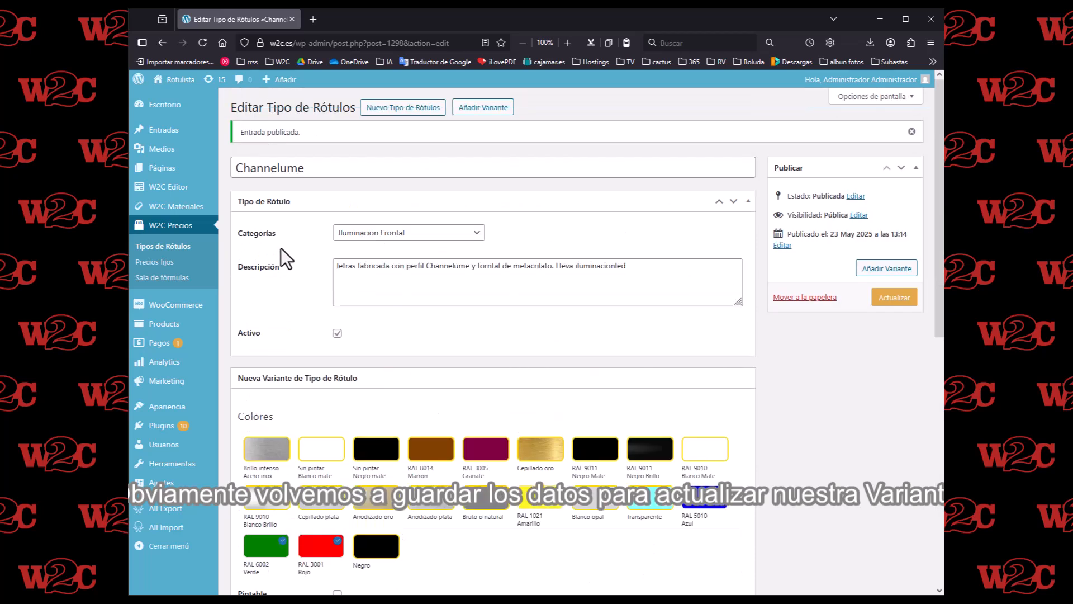
{"action": "left_click", "coordinate": [894, 299]}
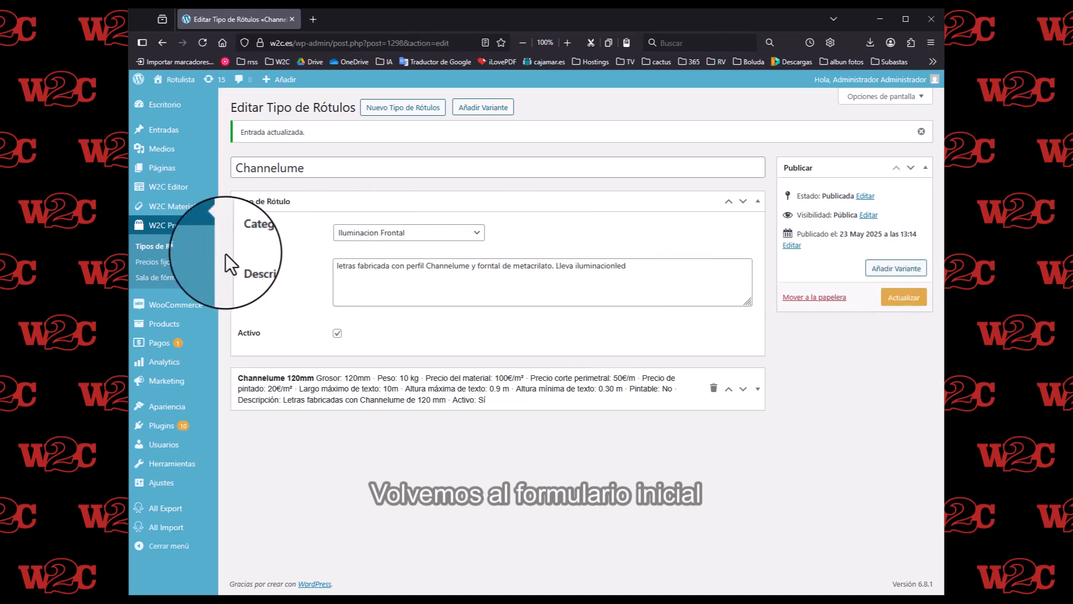
{"action": "left_click", "coordinate": [183, 248]}
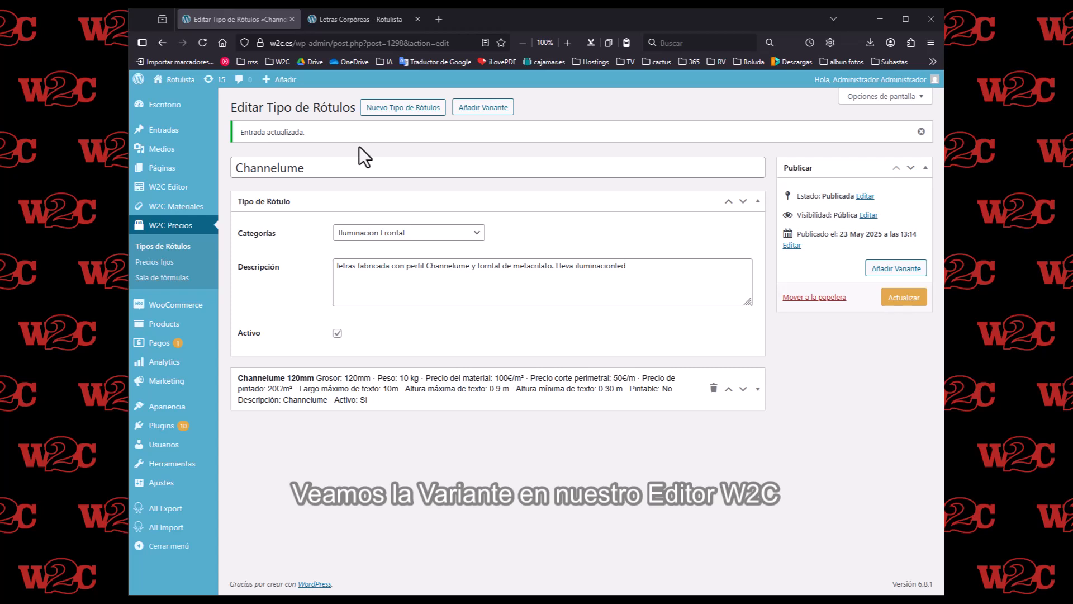
- Switch to the Letras Corpóreas editor page and choose Iluminacion Frontal 120 mm Channelume as the sign type
{"action": "left_click", "coordinate": [355, 21]}
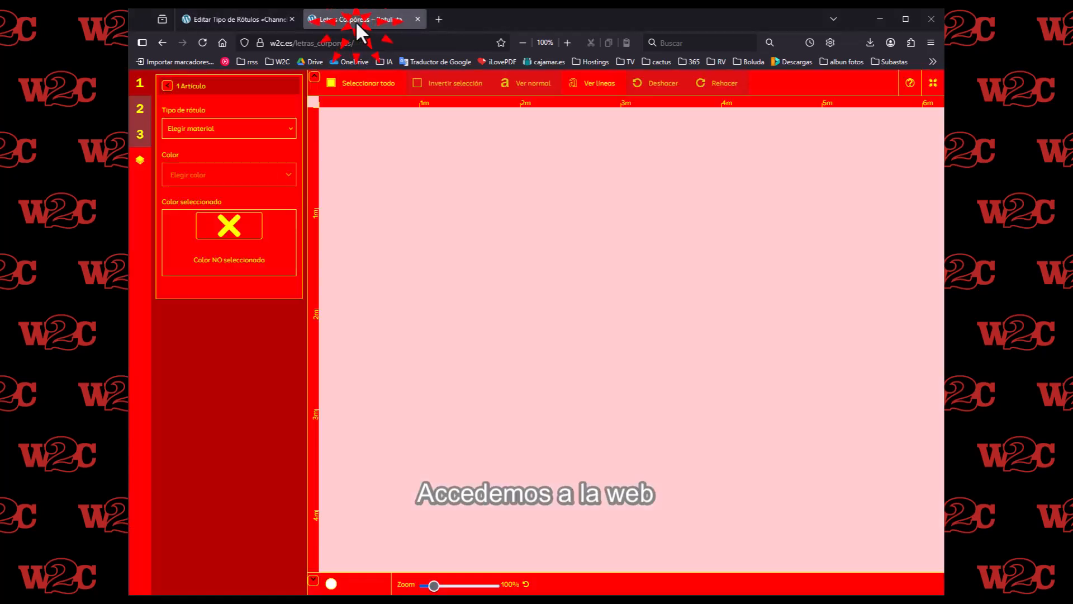
{"action": "left_click", "coordinate": [226, 130]}
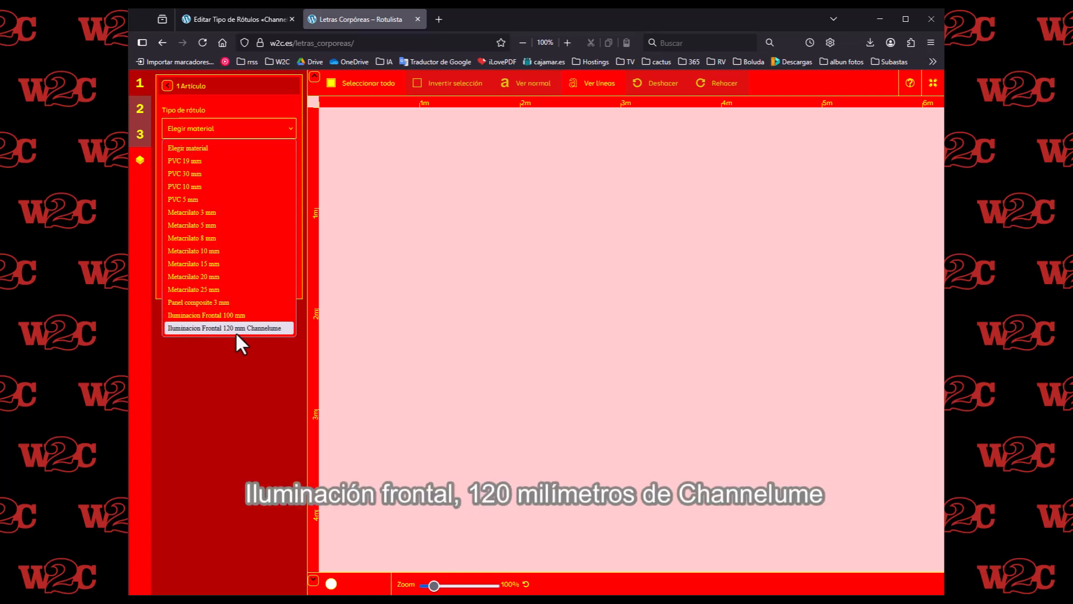
{"action": "left_click", "coordinate": [266, 328]}
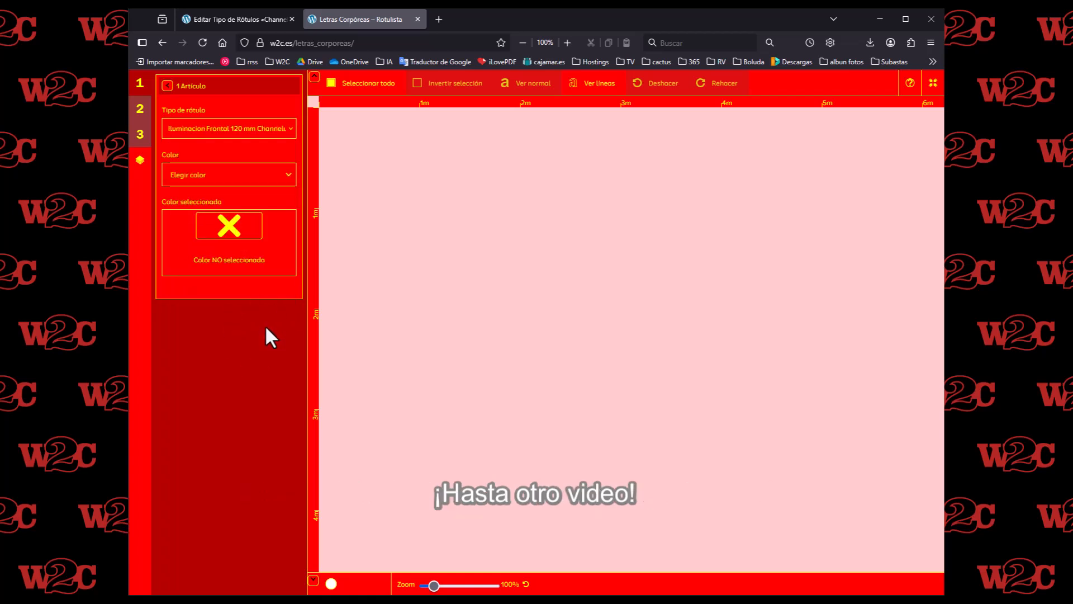